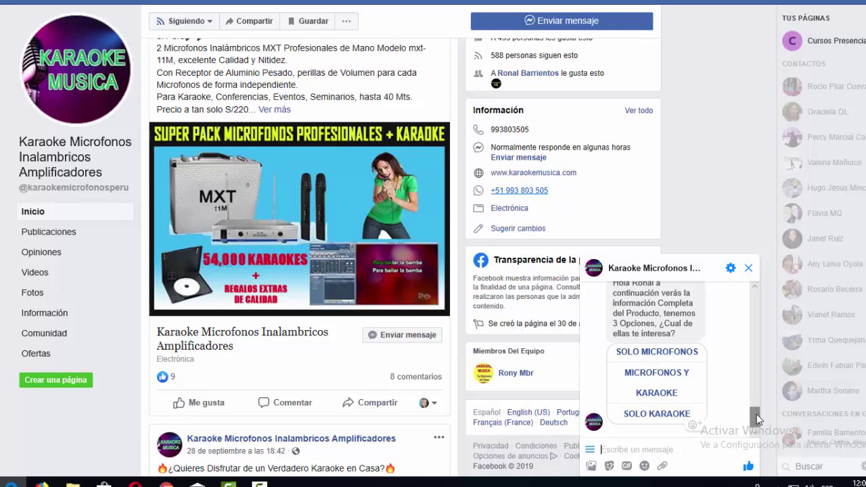
Send the message "detalles" in the Karaoke Microfonos page's chat and review the bot's automatic reply
{"action": "scroll", "coordinate": [757, 413], "scroll_direction": "up", "scroll_amount": 1}
{"action": "scroll", "coordinate": [757, 413], "scroll_direction": "down", "scroll_amount": 1}
{"action": "mouse_move", "coordinate": [752, 417]}
{"action": "left_mouse_down"}
{"action": "mouse_move", "coordinate": [750, 390]}
{"action": "mouse_move", "coordinate": [751, 421]}
{"action": "left_mouse_up"}
{"action": "type", "text": "detalles"}
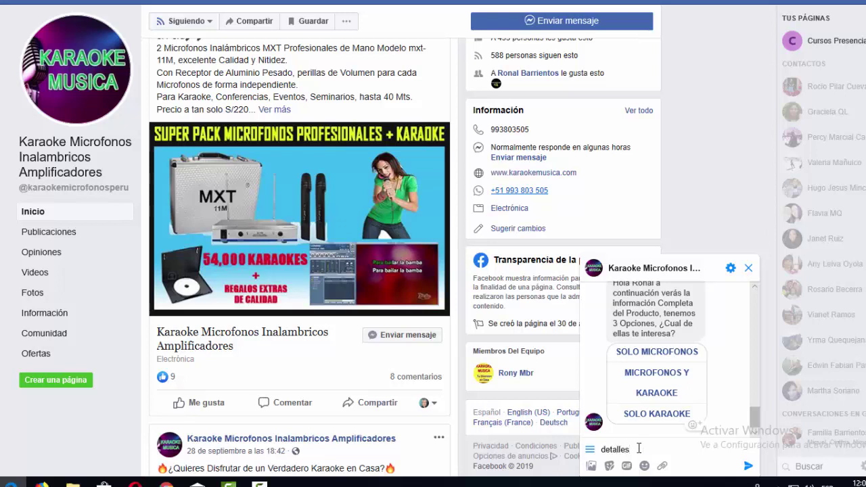
{"action": "left_click", "coordinate": [748, 466]}
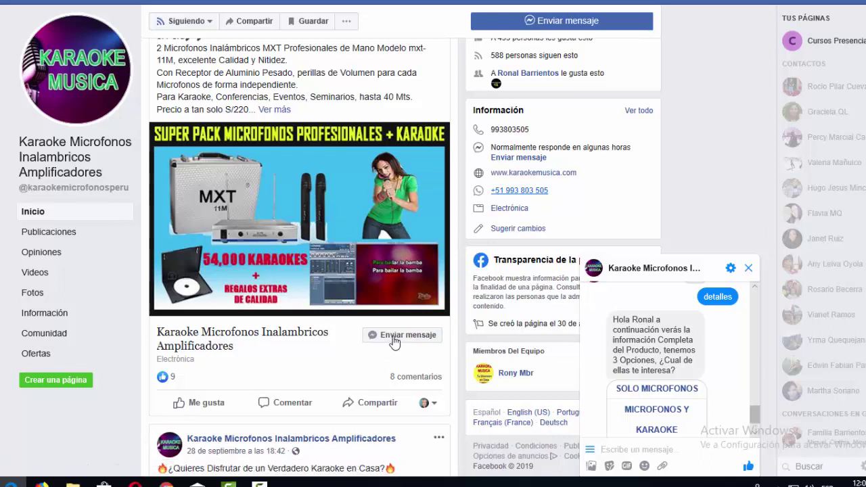
{"action": "mouse_move", "coordinate": [759, 417]}
{"action": "left_mouse_down"}
{"action": "mouse_move", "coordinate": [758, 405]}
{"action": "mouse_move", "coordinate": [755, 412]}
{"action": "left_mouse_up"}
{"action": "scroll", "coordinate": [755, 412], "scroll_direction": "down", "scroll_amount": 4}
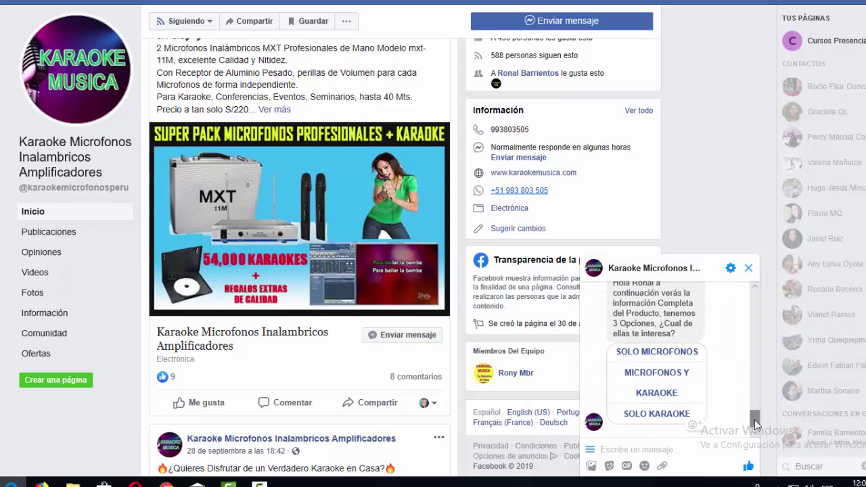
{"action": "scroll", "coordinate": [758, 421], "scroll_direction": "up", "scroll_amount": 1}
{"action": "scroll", "coordinate": [757, 423], "scroll_direction": "down", "scroll_amount": 1}
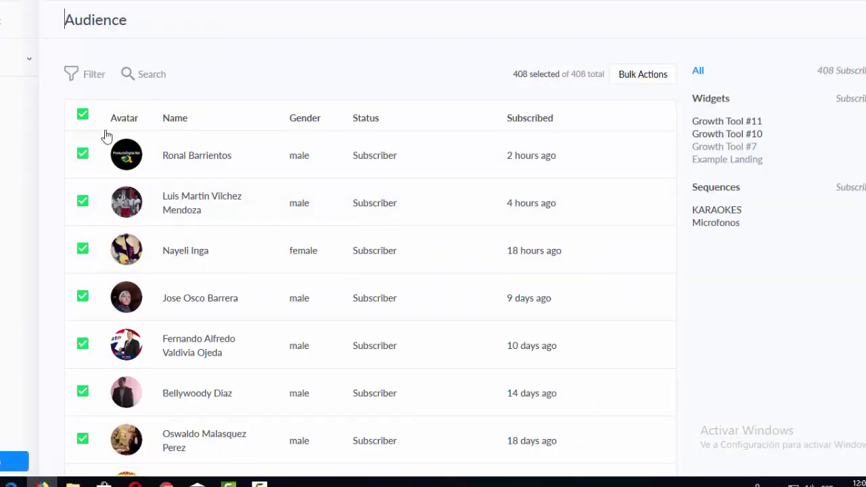
Switch to ManyChat and open the bot's automation keyword rules to review their trigger words
{"action": "left_click", "coordinate": [67, 266]}
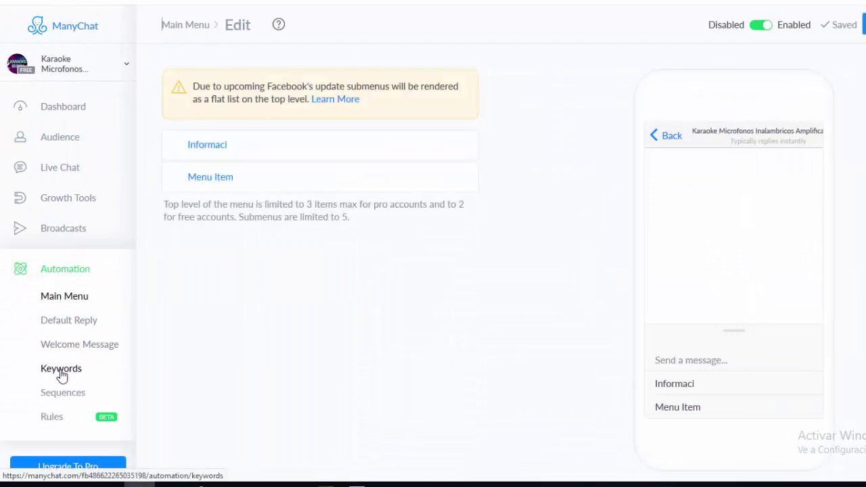
{"action": "left_click", "coordinate": [60, 372]}
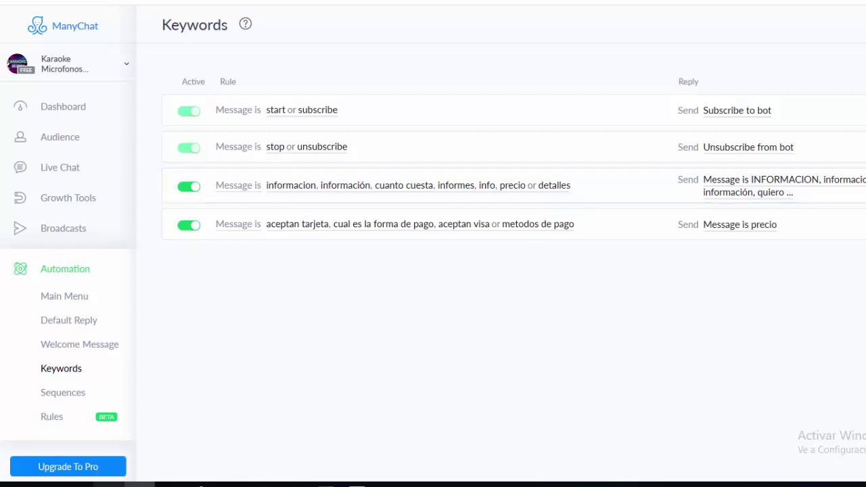
Switch back to the Facebook page and send the message "aceptan tarjeta" in its chat
{"action": "left_click", "coordinate": [108, 484]}
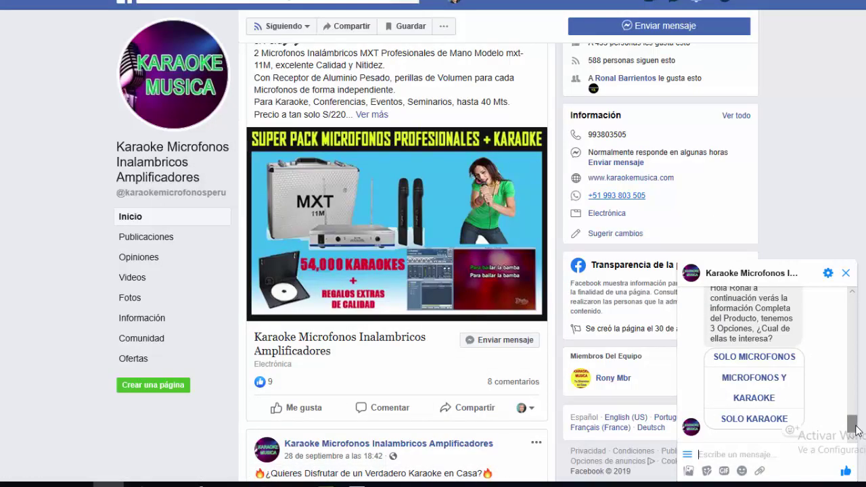
{"action": "scroll", "coordinate": [854, 423], "scroll_direction": "down", "scroll_amount": 3}
{"action": "scroll", "coordinate": [853, 424], "scroll_direction": "down", "scroll_amount": 2}
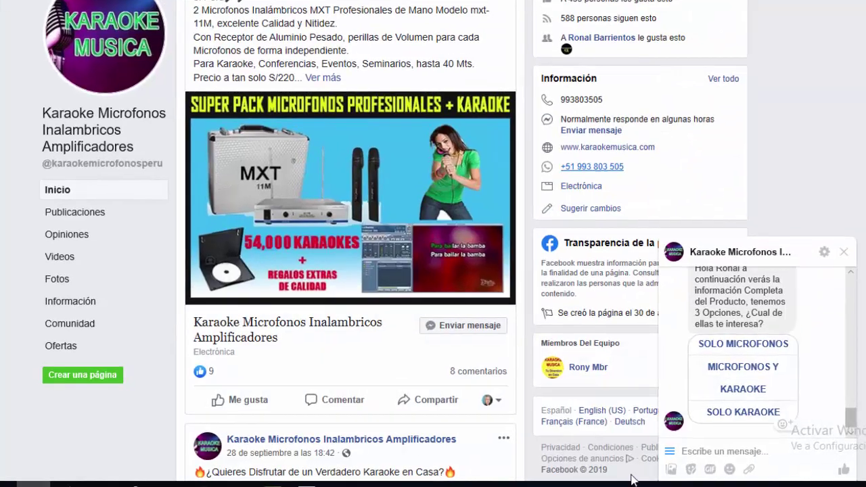
{"action": "left_click", "coordinate": [698, 454]}
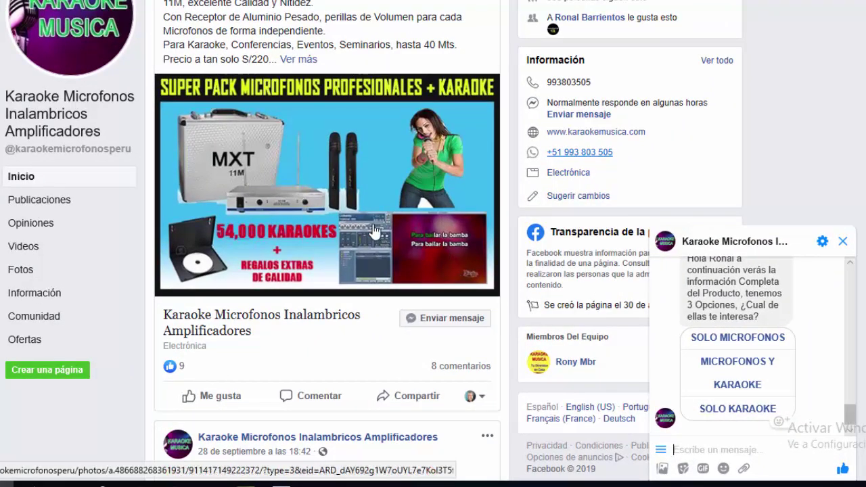
{"action": "mouse_move", "coordinate": [849, 412]}
{"action": "left_mouse_down"}
{"action": "mouse_move", "coordinate": [850, 400]}
{"action": "mouse_move", "coordinate": [857, 422]}
{"action": "left_mouse_up"}
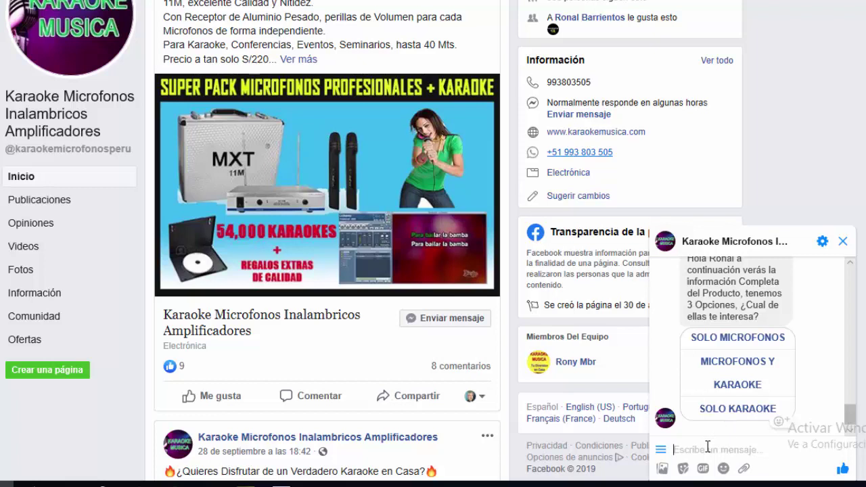
{"action": "type", "text": "ac"}
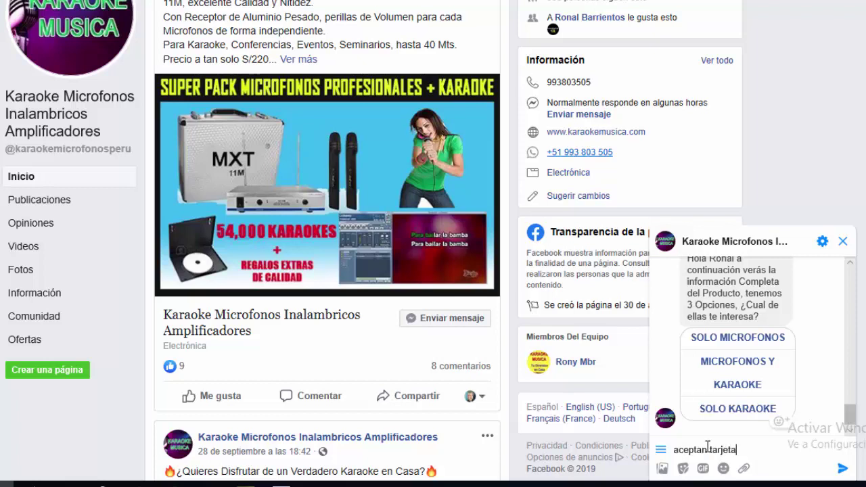
{"action": "type", "text": "eptan tarjeta"}
{"action": "left_click", "coordinate": [842, 469]}
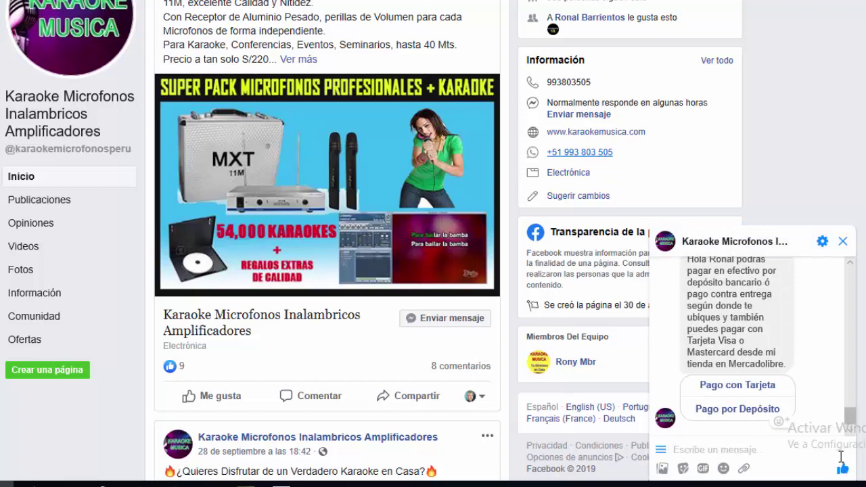
Read the bot's reply about payment methods, from the sent question through to the reply's answer options
{"action": "scroll", "coordinate": [850, 414], "scroll_direction": "up", "scroll_amount": 2}
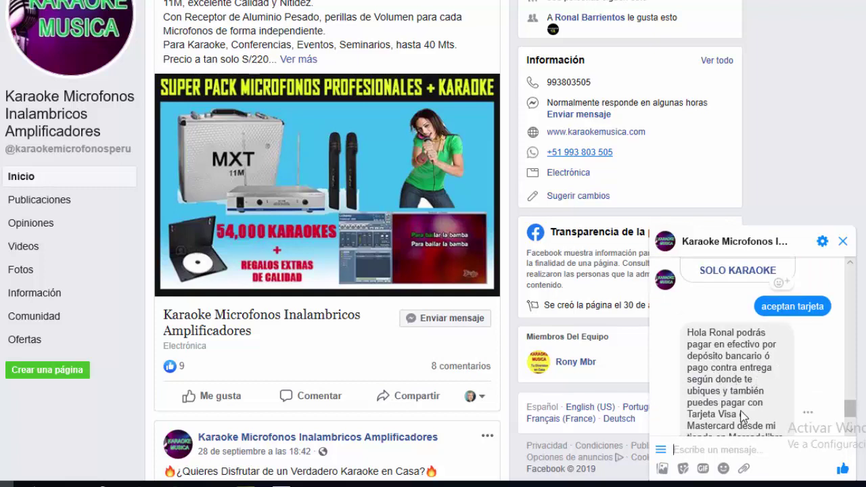
{"action": "scroll", "coordinate": [848, 410], "scroll_direction": "down", "scroll_amount": 1}
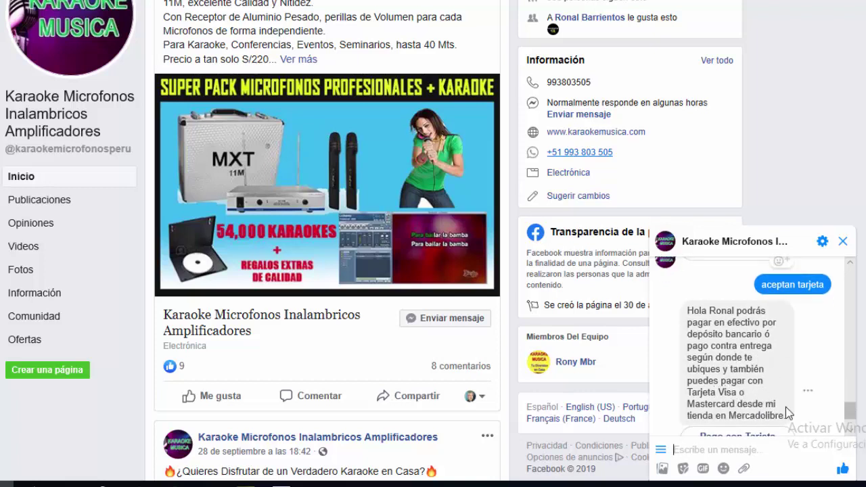
{"action": "scroll", "coordinate": [851, 416], "scroll_direction": "down", "scroll_amount": 2}
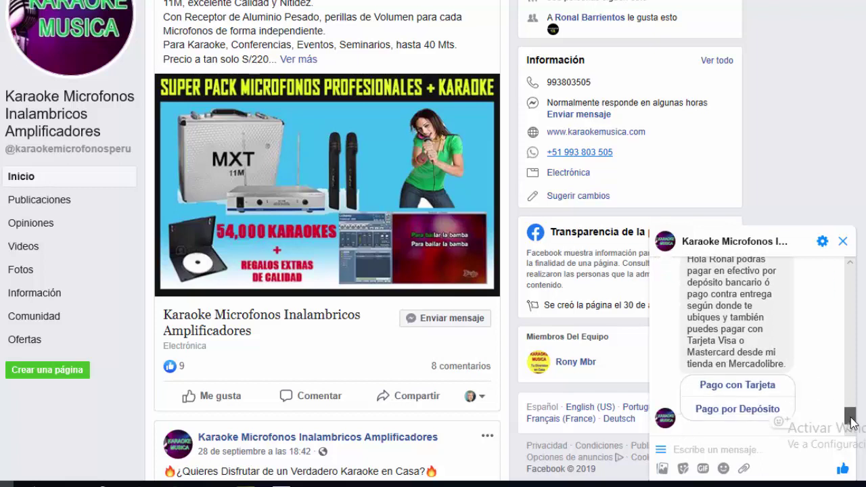
{"action": "scroll", "coordinate": [851, 420], "scroll_direction": "up", "scroll_amount": 4}
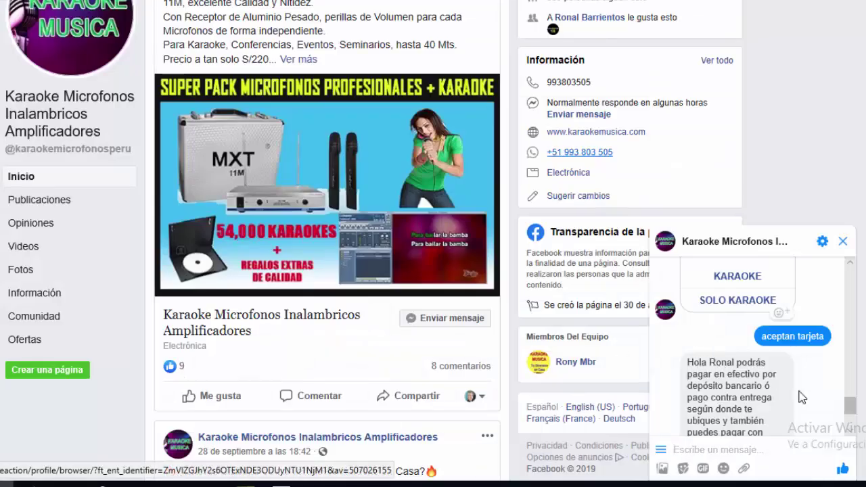
{"action": "left_click_drag", "start_coordinate": [849, 408], "coordinate": [854, 423]}
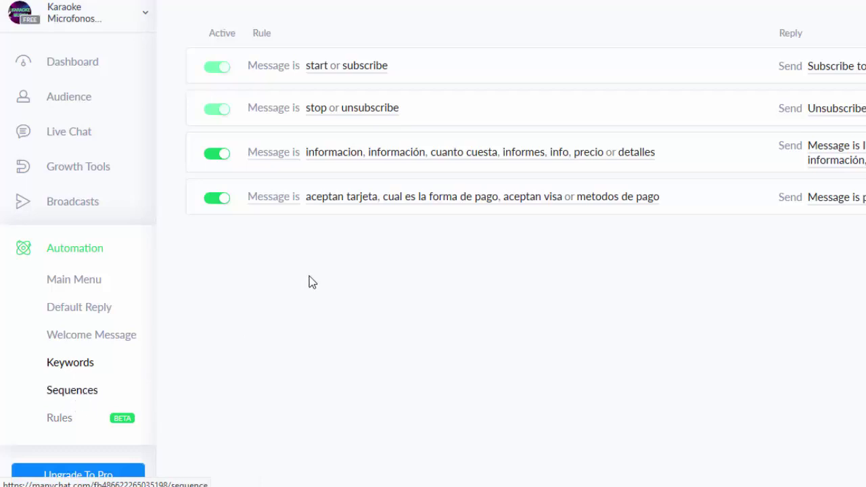
Switch to ManyChat, inspect the Informacion Microfonos message in the Microfonos sequence, and return to the sequence's message schedule
{"action": "left_click", "coordinate": [70, 392]}
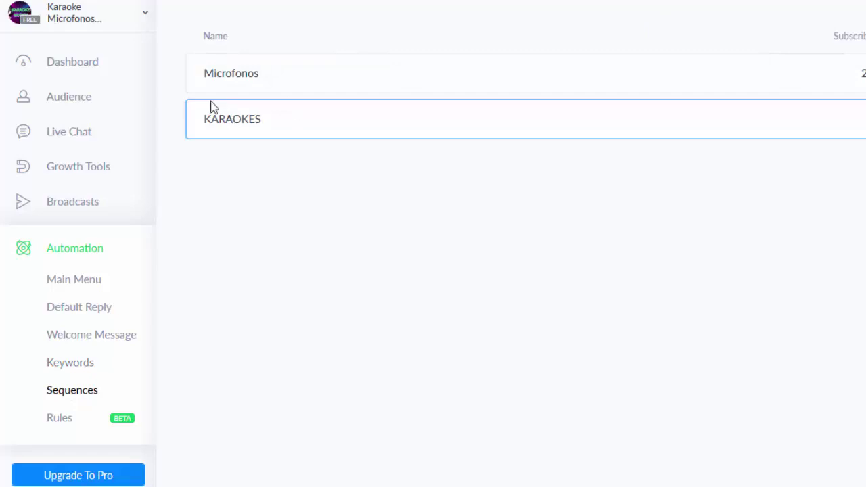
{"action": "left_click", "coordinate": [235, 75]}
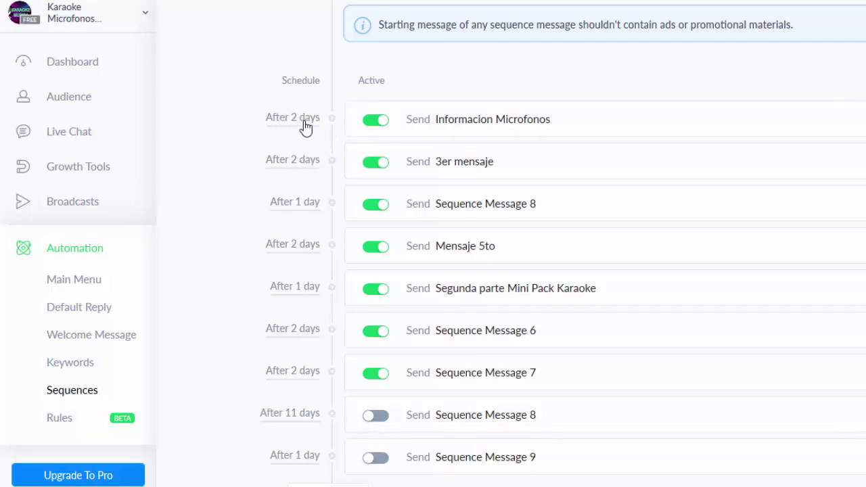
{"action": "left_click", "coordinate": [476, 122]}
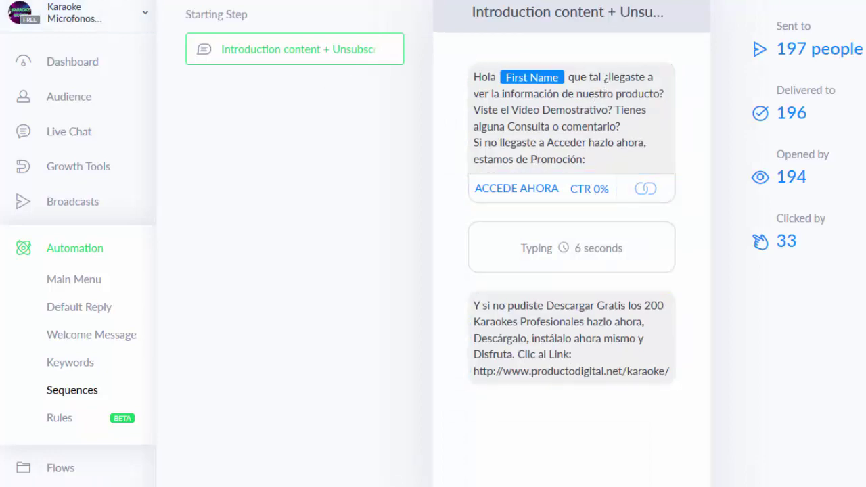
{"action": "key", "text": "alt+Left"}
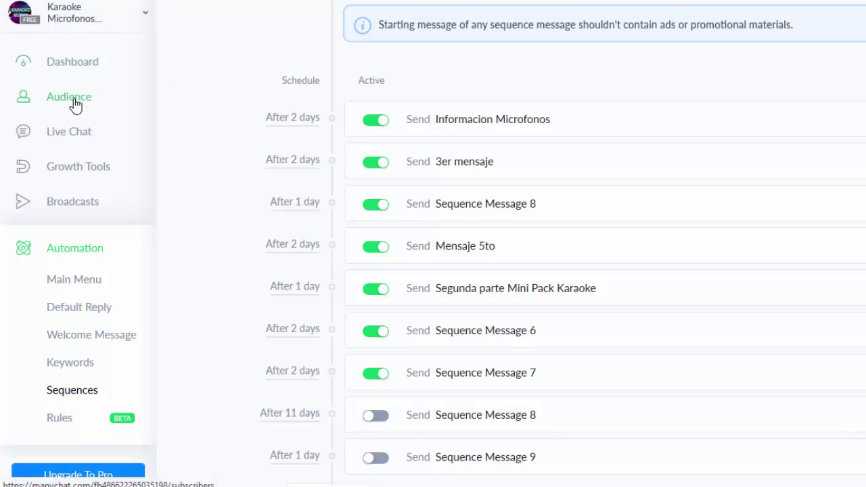
Open the bot's audience and look through the list of subscribers with their status and subscription dates
{"action": "left_click", "coordinate": [133, 98]}
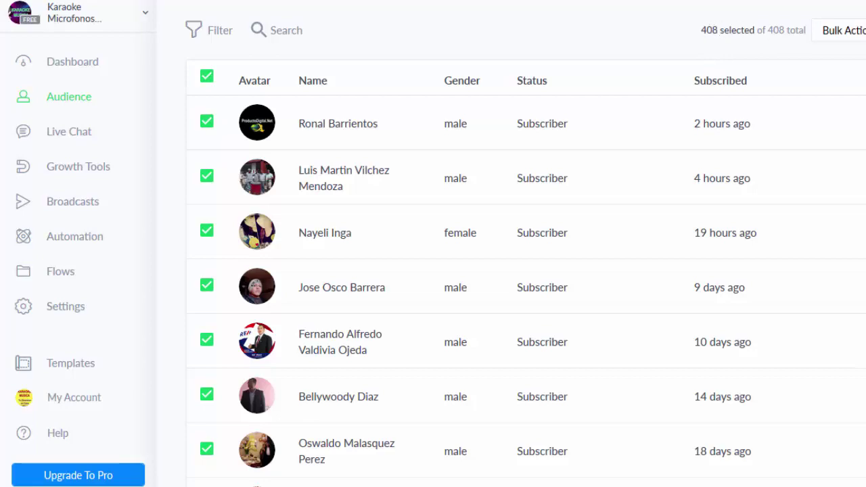
{"action": "scroll", "coordinate": [448, 139], "scroll_direction": "down", "scroll_amount": 5}
{"action": "scroll", "coordinate": [449, 138], "scroll_direction": "up", "scroll_amount": 5}
{"action": "scroll", "coordinate": [478, 191], "scroll_direction": "down", "scroll_amount": 3}
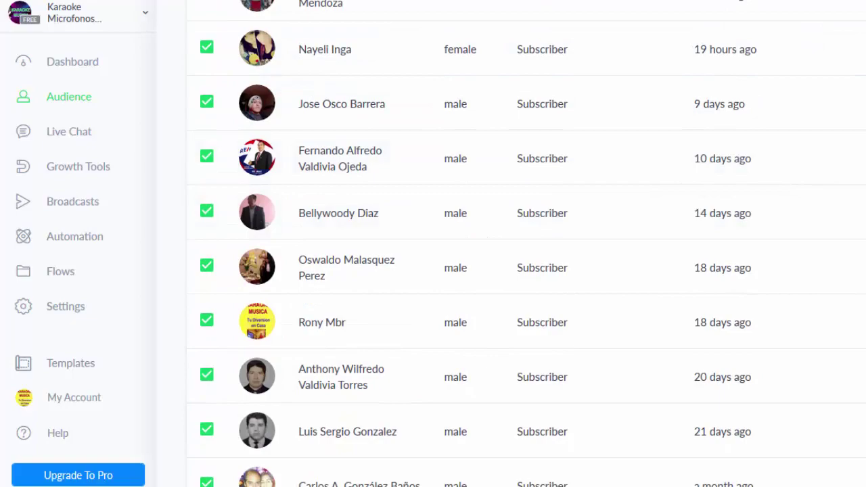
{"action": "scroll", "coordinate": [527, 243], "scroll_direction": "down", "scroll_amount": 4}
{"action": "scroll", "coordinate": [526, 244], "scroll_direction": "up", "scroll_amount": 7}
{"action": "scroll", "coordinate": [526, 244], "scroll_direction": "down", "scroll_amount": 8}
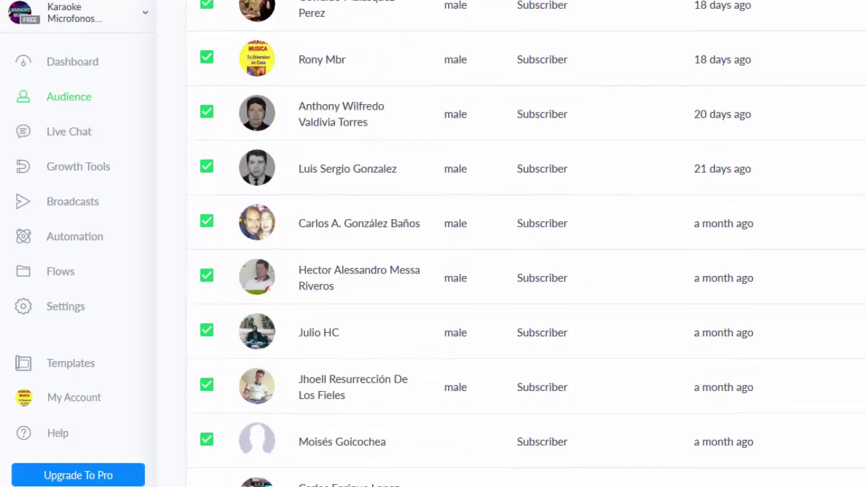
{"action": "scroll", "coordinate": [526, 244], "scroll_direction": "down", "scroll_amount": 15}
{"action": "scroll", "coordinate": [526, 244], "scroll_direction": "up", "scroll_amount": 20}
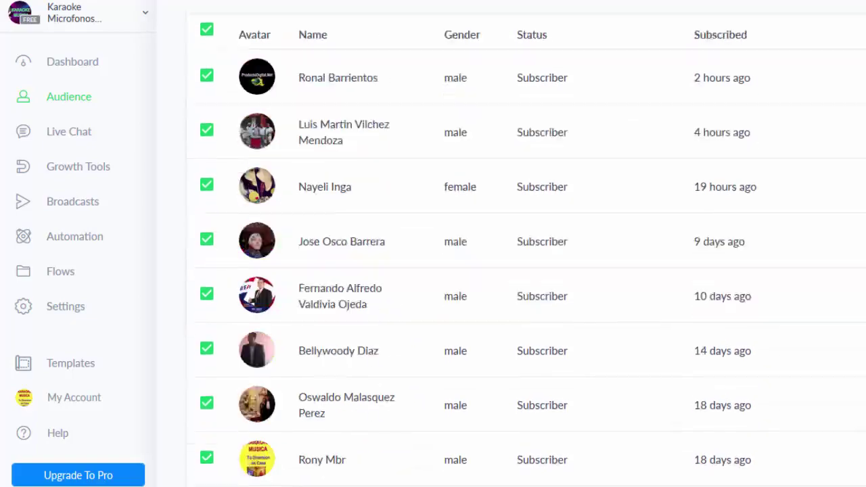
{"action": "scroll", "coordinate": [660, 112], "scroll_direction": "up", "scroll_amount": 1}
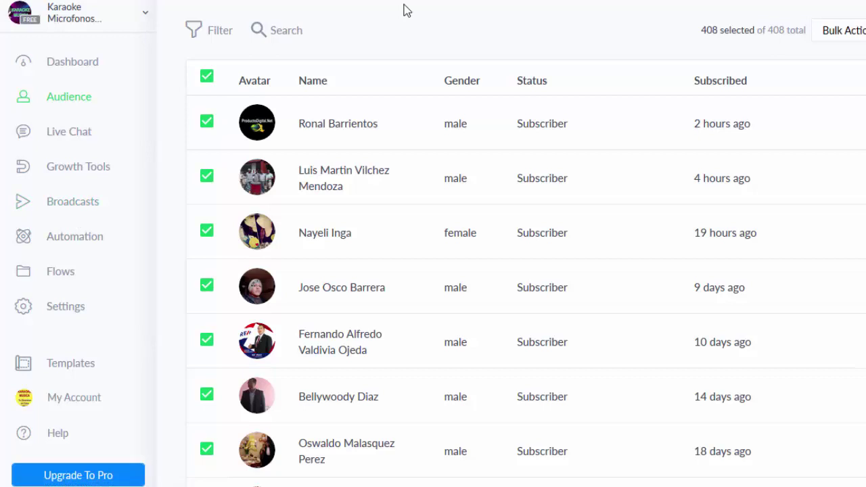
Open the broadcast sent on 22 Jul 2019 at 12:02 from the broadcast history and examine its messages and delivery statistics
{"action": "left_click", "coordinate": [79, 211]}
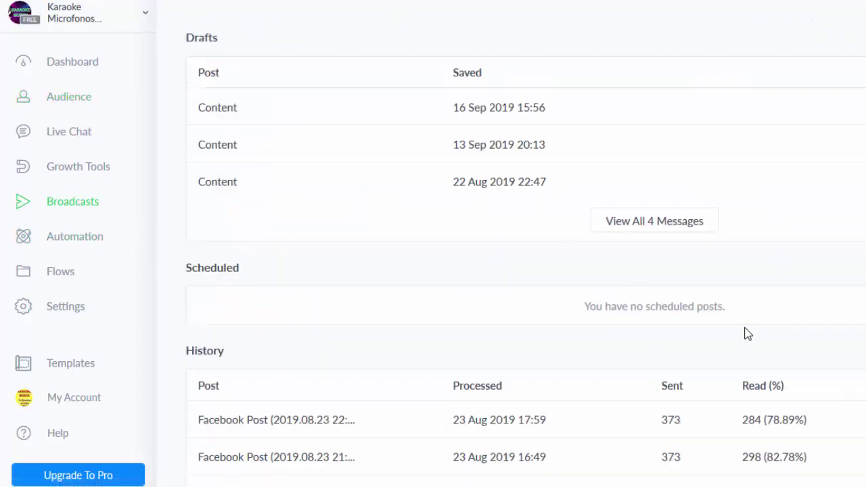
{"action": "scroll", "coordinate": [577, 344], "scroll_direction": "down", "scroll_amount": 2}
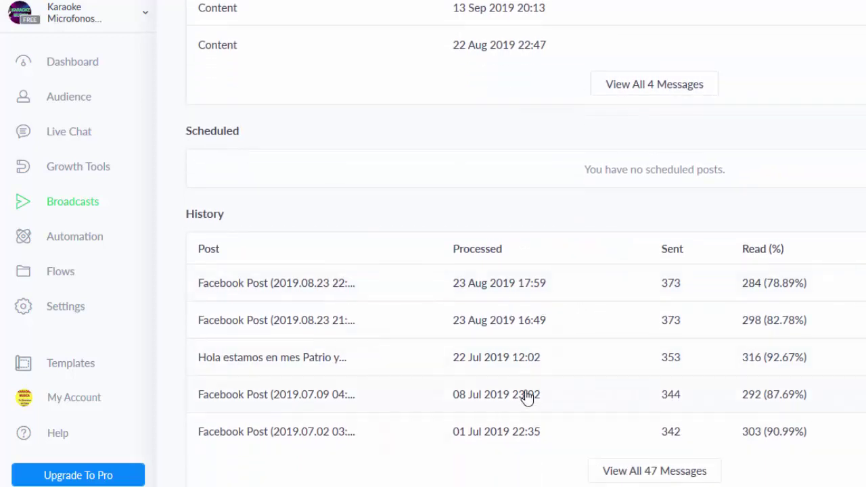
{"action": "left_click", "coordinate": [494, 362]}
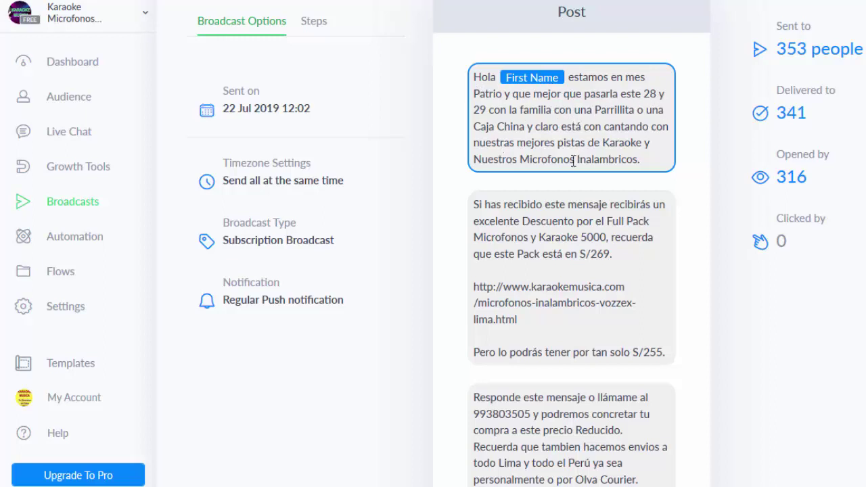
{"action": "scroll", "coordinate": [573, 160], "scroll_direction": "down", "scroll_amount": 2}
{"action": "scroll", "coordinate": [574, 153], "scroll_direction": "up", "scroll_amount": 2}
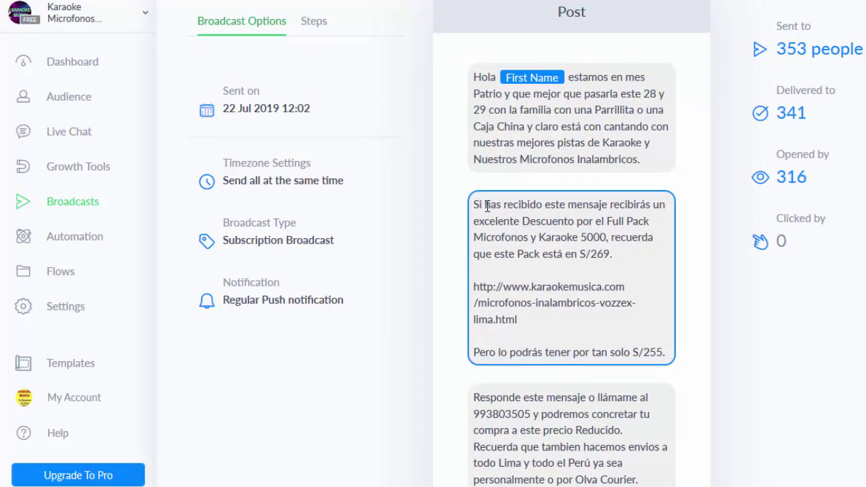
{"action": "scroll", "coordinate": [619, 240], "scroll_direction": "down", "scroll_amount": 2}
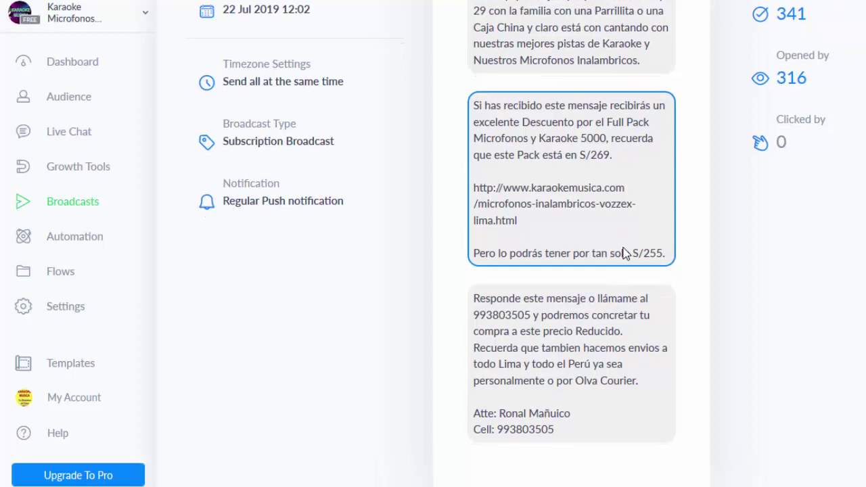
{"action": "scroll", "coordinate": [633, 272], "scroll_direction": "up", "scroll_amount": 2}
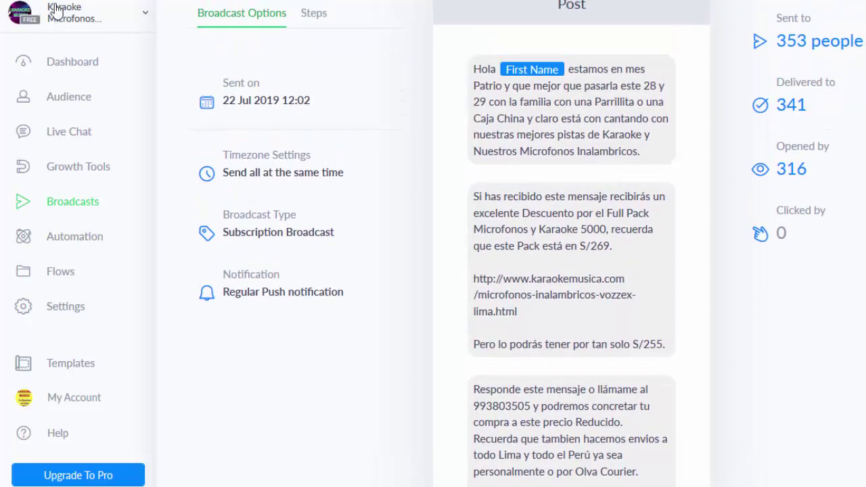
View the bot's dashboard statistics, then return to the audience and look over the subscriber list again
{"action": "left_click", "coordinate": [75, 63]}
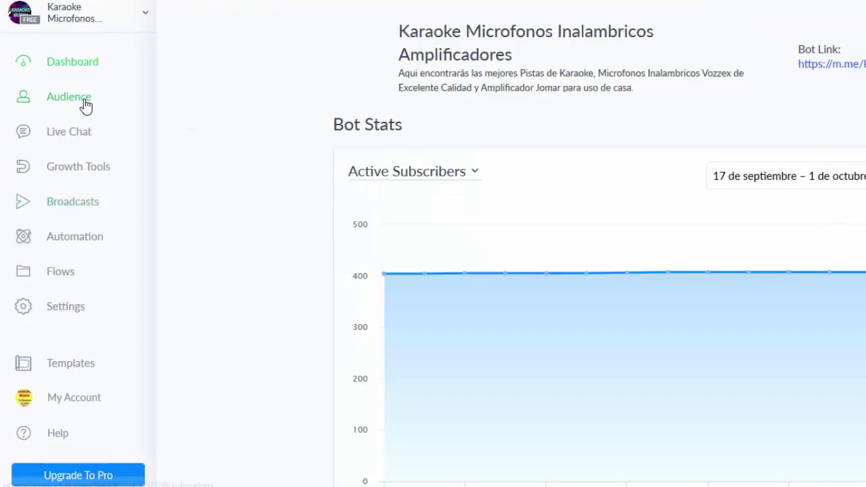
{"action": "left_click", "coordinate": [75, 98]}
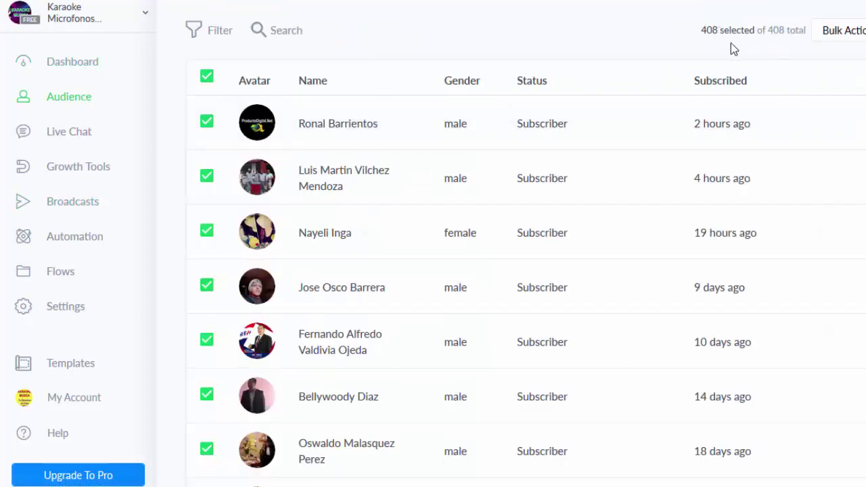
{"action": "scroll", "coordinate": [650, 113], "scroll_direction": "down", "scroll_amount": 4}
{"action": "scroll", "coordinate": [590, 126], "scroll_direction": "up", "scroll_amount": 4}
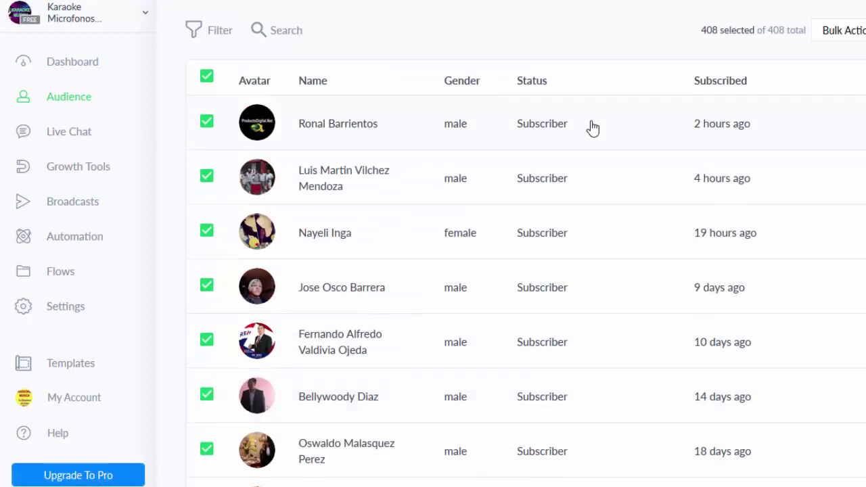